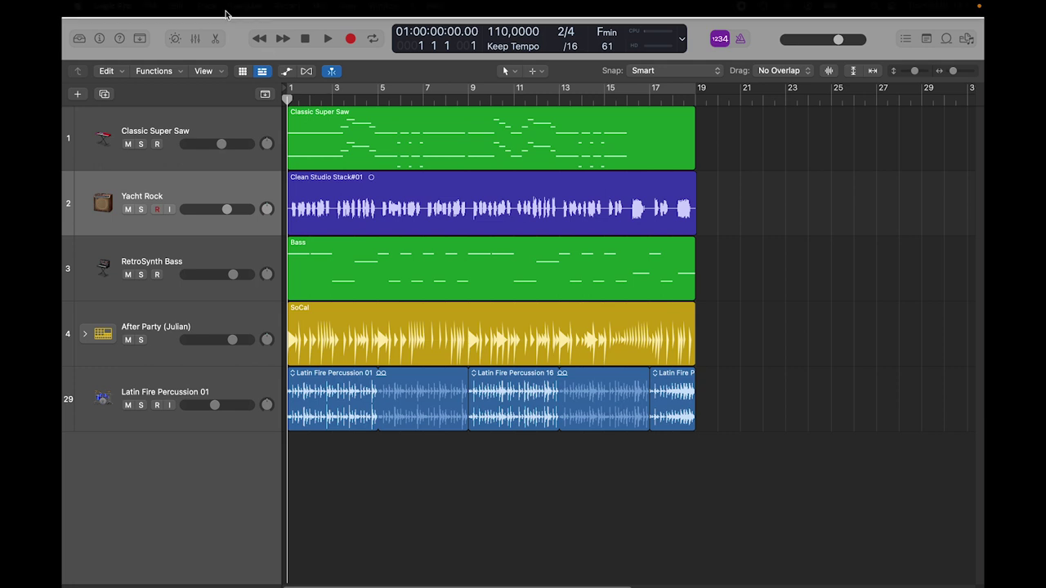
# Step: Start sharing the song to Music and shorten its title to Mas_Que_Nada
pyautogui.click(150, 6)
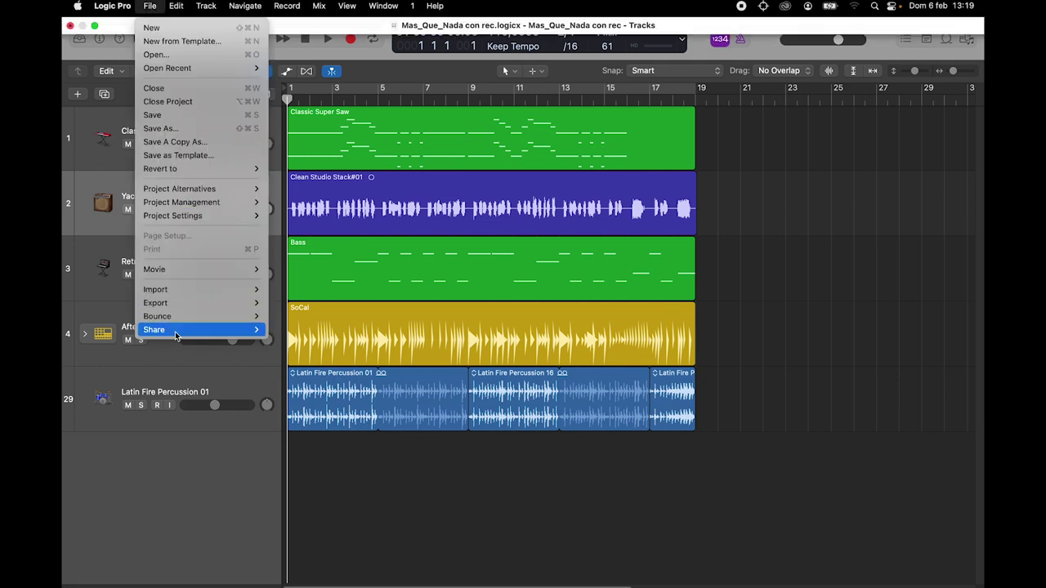
pyautogui.moveTo(188, 330)
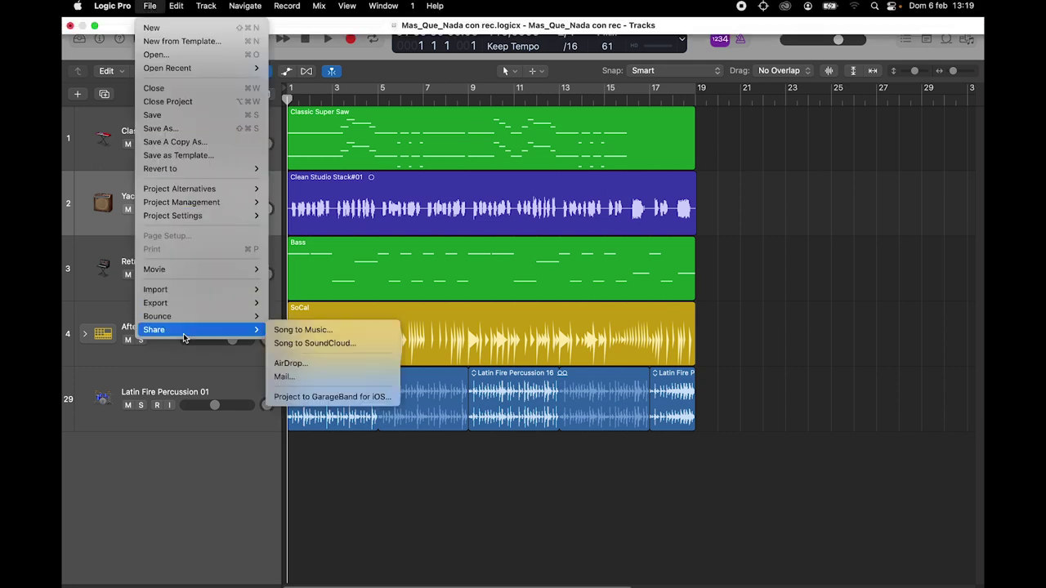
pyautogui.click(329, 332)
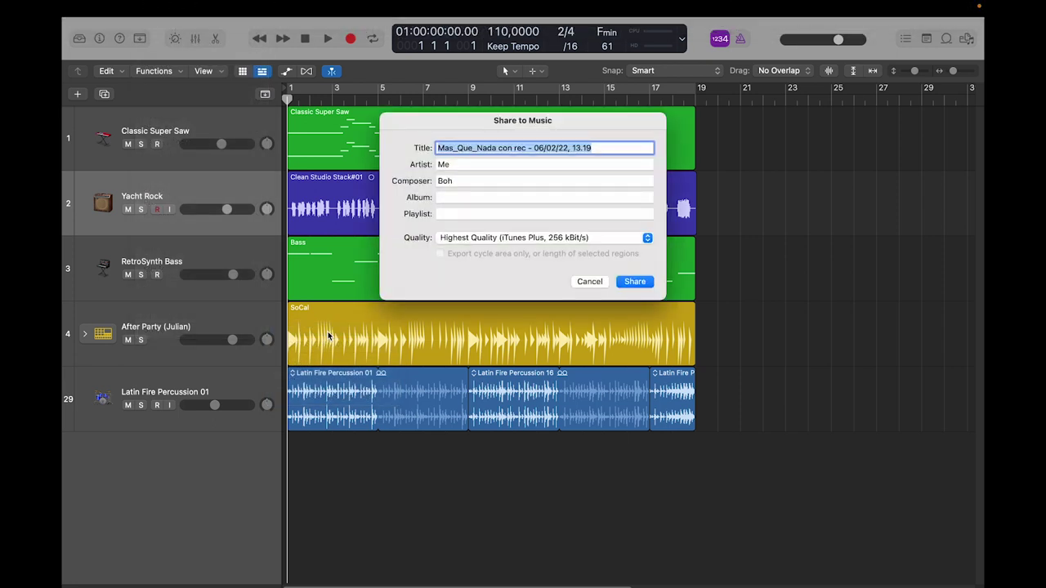
pyautogui.press('Right')
pyautogui.hotkey('alt', 'shift', 'Left')
pyautogui.hotkey('alt', 'shift', 'Left')
pyautogui.hotkey('alt', 'shift', 'Left')
pyautogui.hotkey('alt', 'shift', 'Left')
pyautogui.hotkey('alt', 'shift', 'Left')
pyautogui.hotkey('alt', 'shift', 'Left')
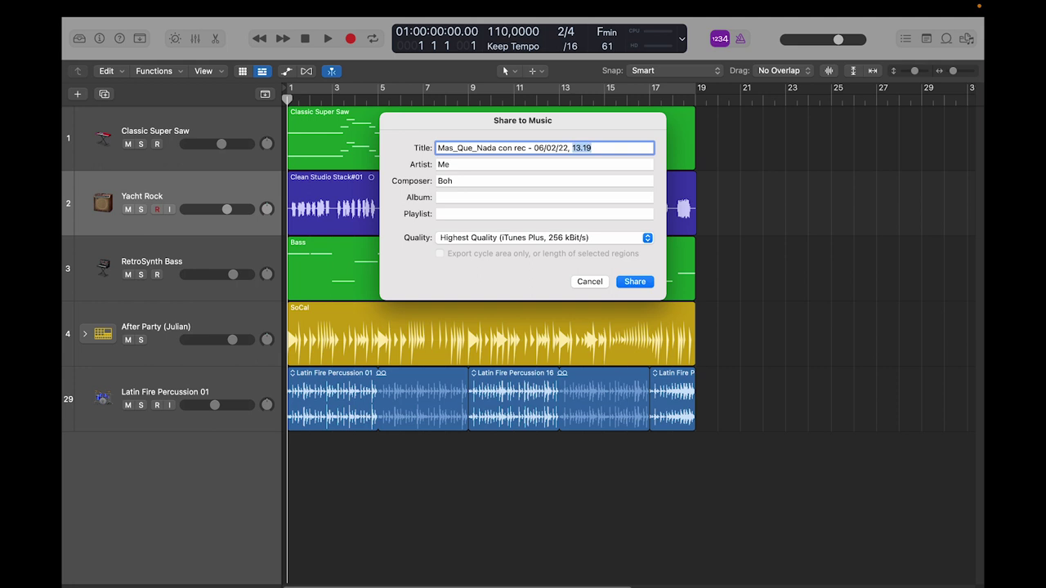
pyautogui.press('BackSpace')
# Step: Share the song to Music at Highest Quality (iTunes Plus, 256 kBit/s) and pause its playback there
pyautogui.click(451, 167)
pyautogui.click(454, 213)
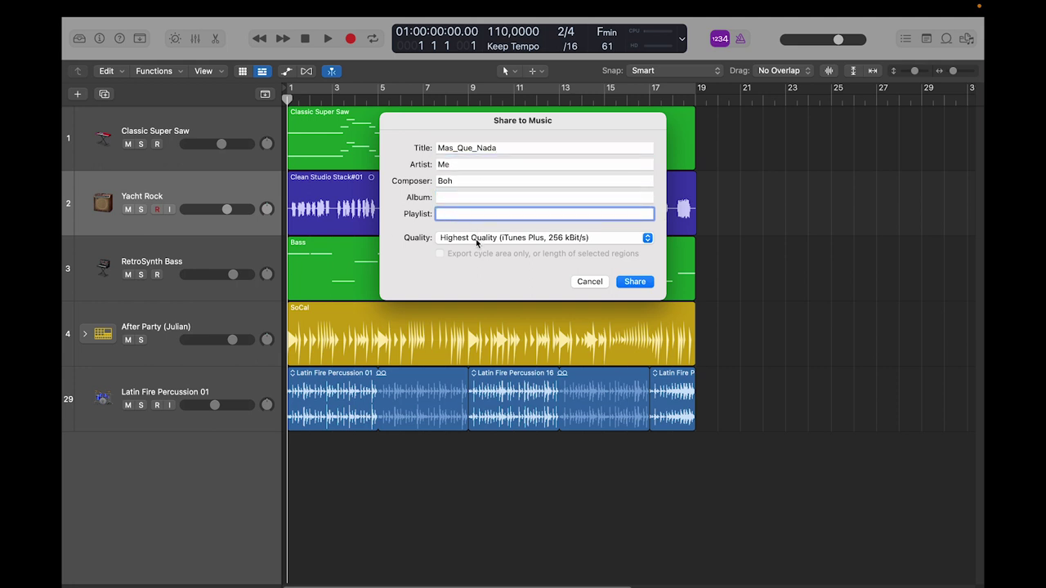
pyautogui.click(475, 238)
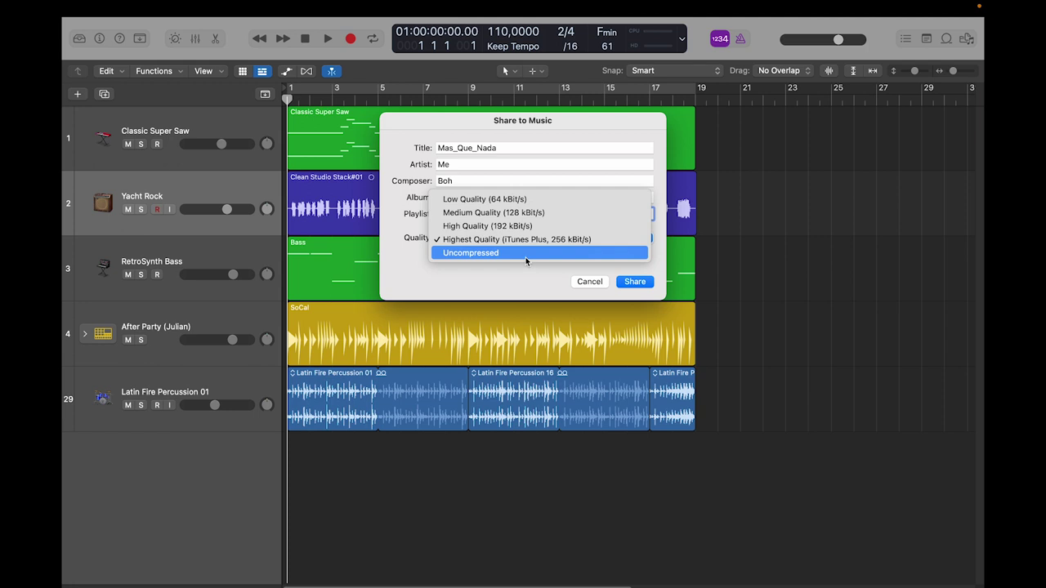
pyautogui.click(510, 282)
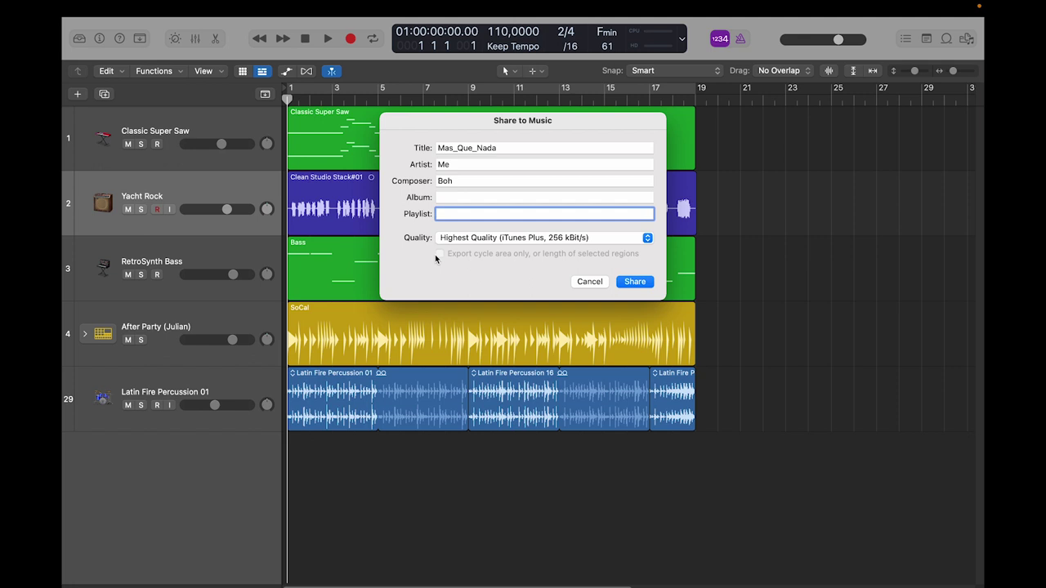
pyautogui.click(634, 281)
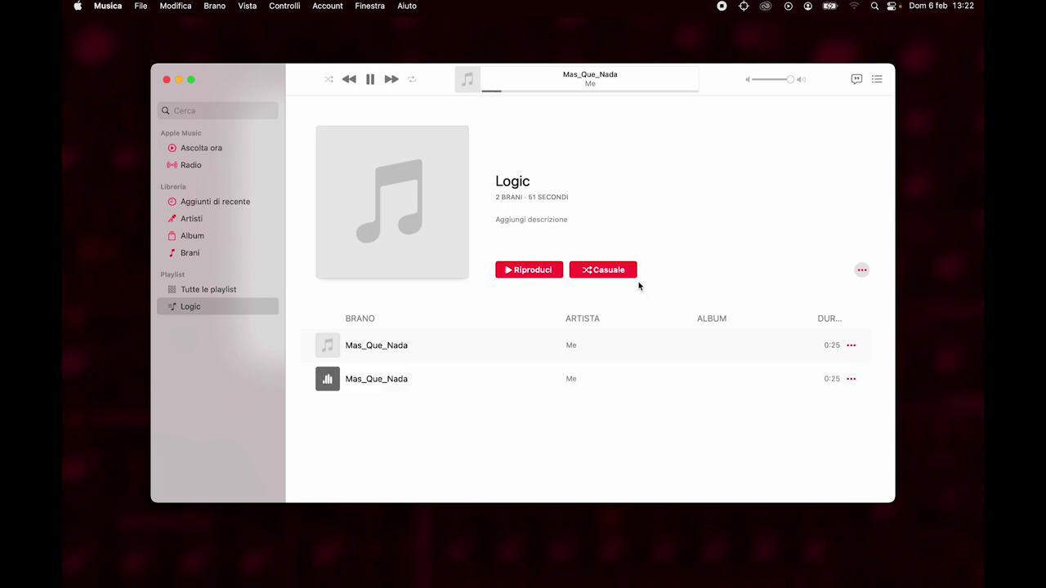
pyautogui.click(371, 81)
# Step: Switch back to Logic Pro and check the exported Mas_Que_Nada.m4a among all files in the Music folder
pyautogui.press('super+Tab')
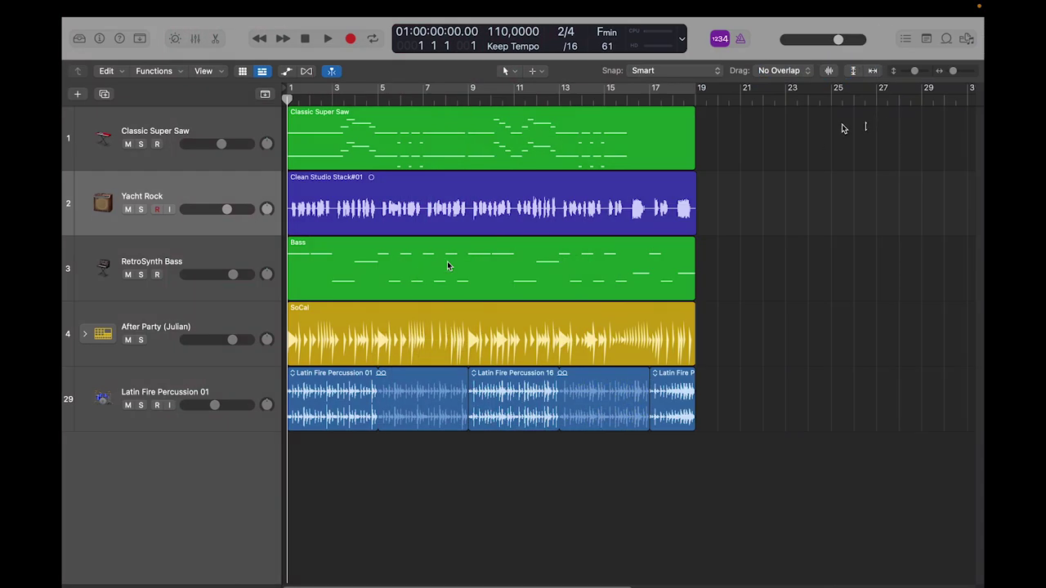
pyautogui.click(966, 38)
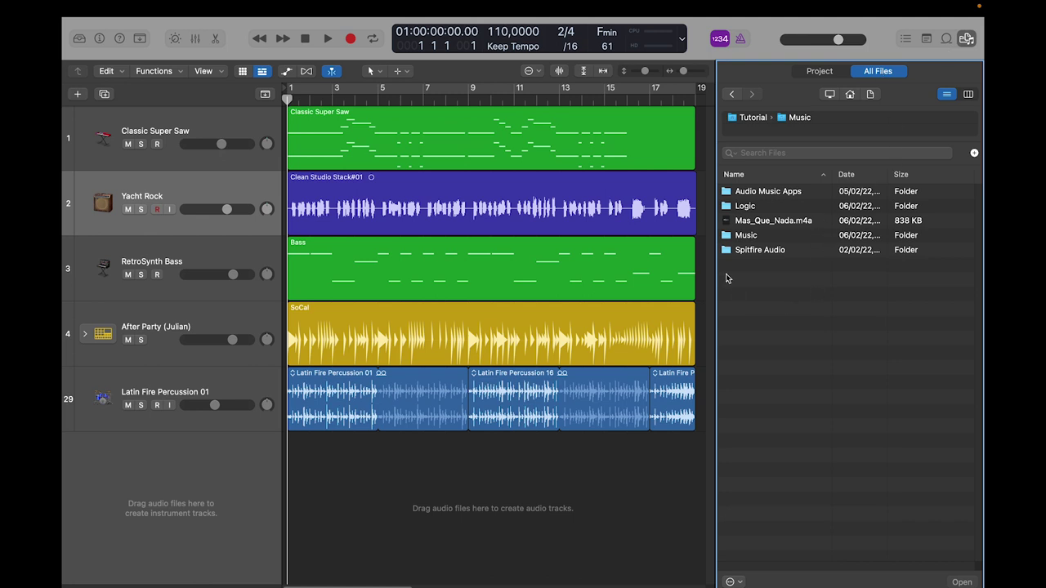
pyautogui.click(798, 225)
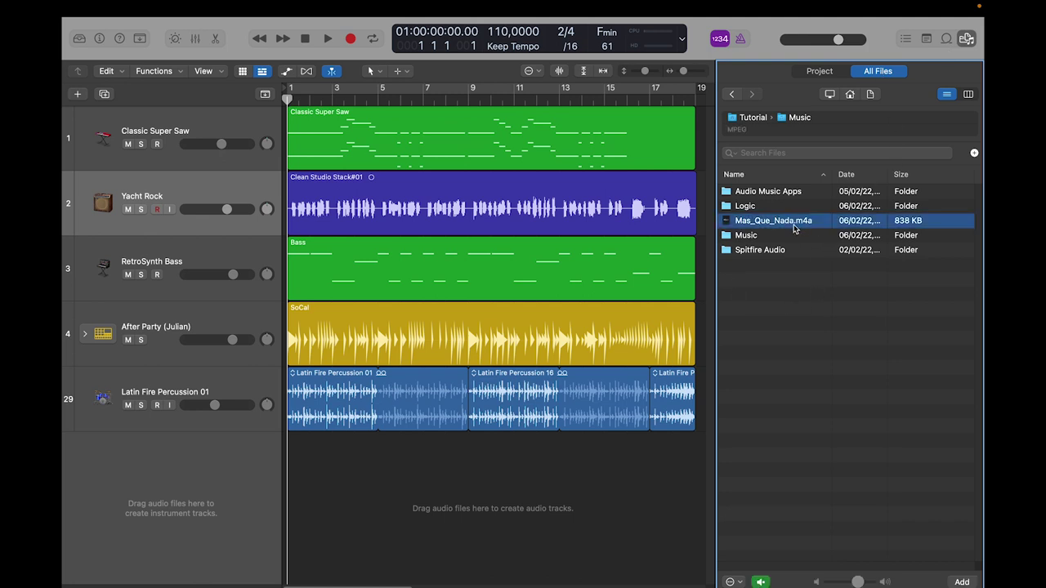
pyautogui.click(759, 582)
pyautogui.click(965, 41)
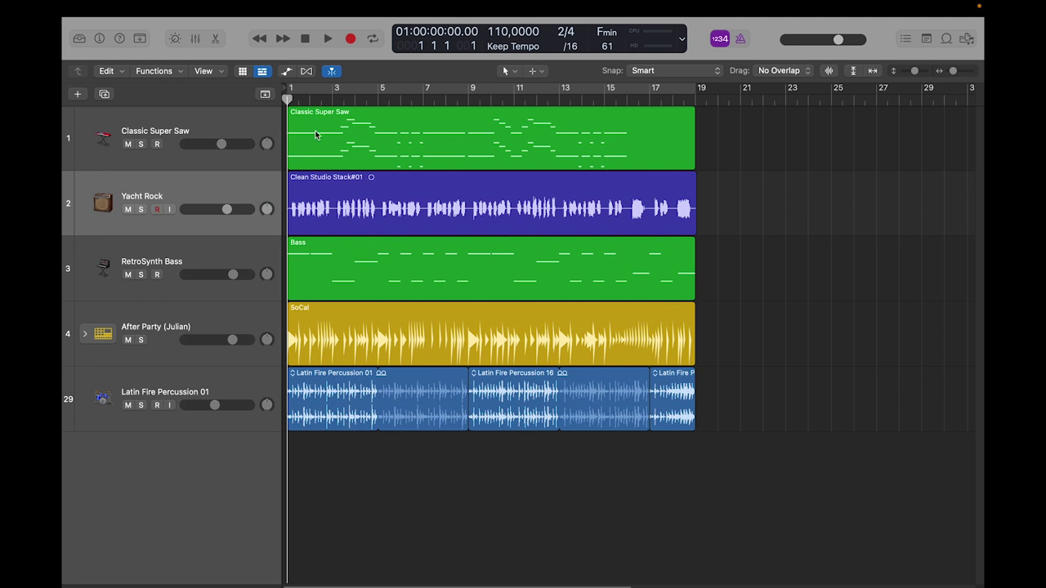
# Step: Start sharing the song to SoundCloud and sign in with the account e-mail and password, completing the robot check
pyautogui.click(152, 9)
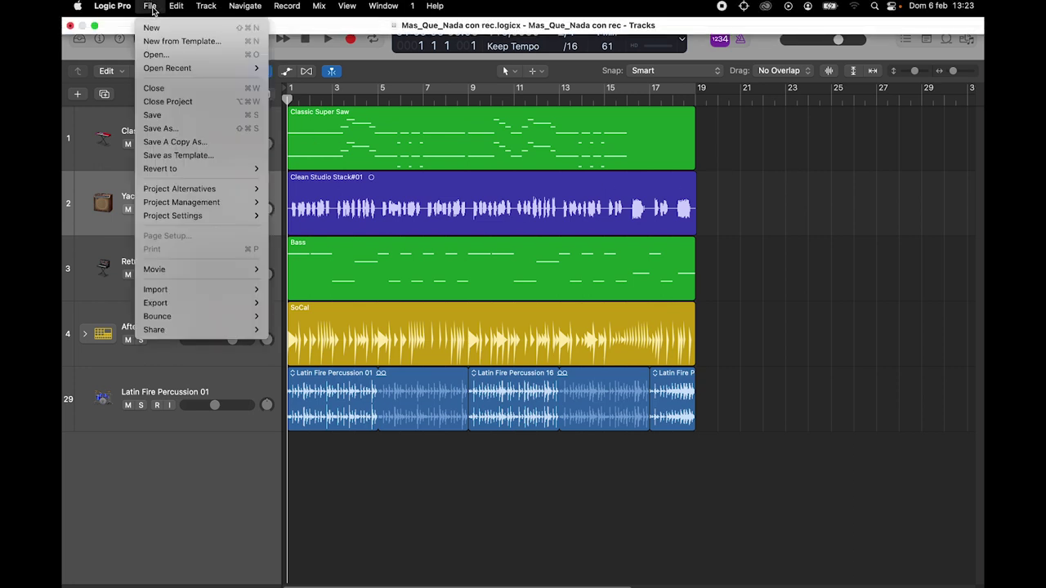
pyautogui.moveTo(184, 331)
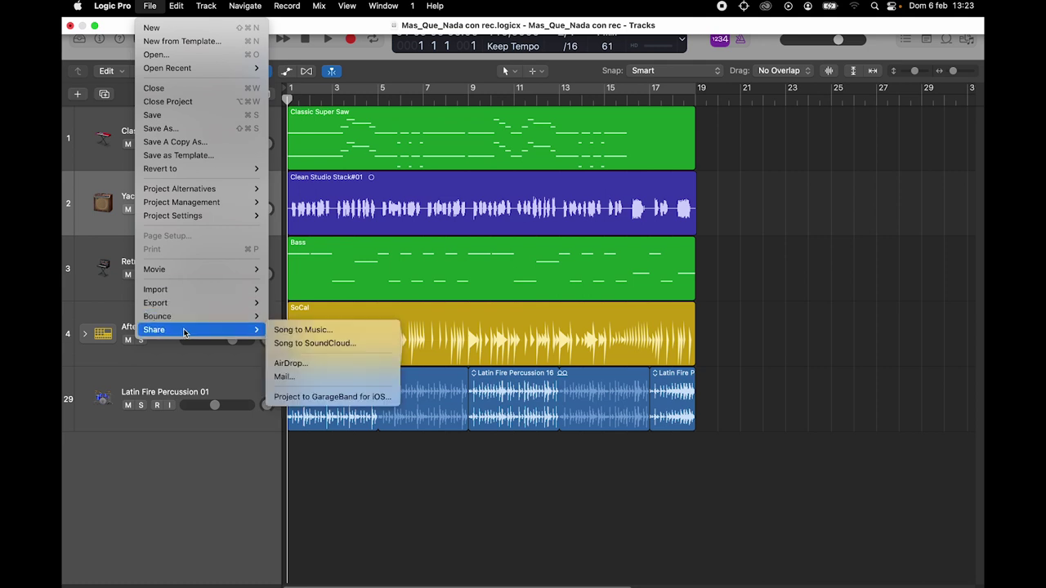
pyautogui.click(350, 348)
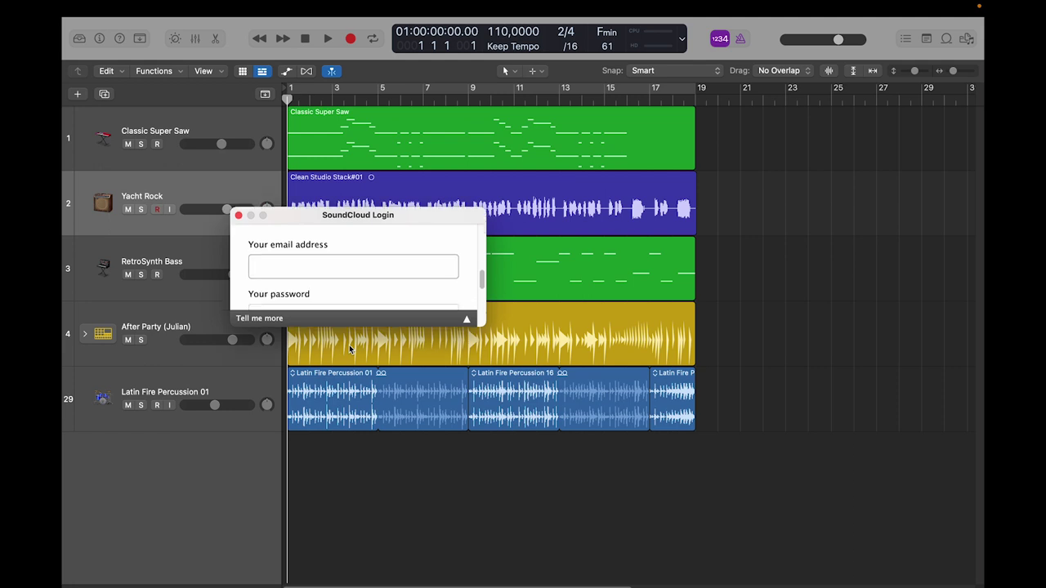
pyautogui.click(308, 296)
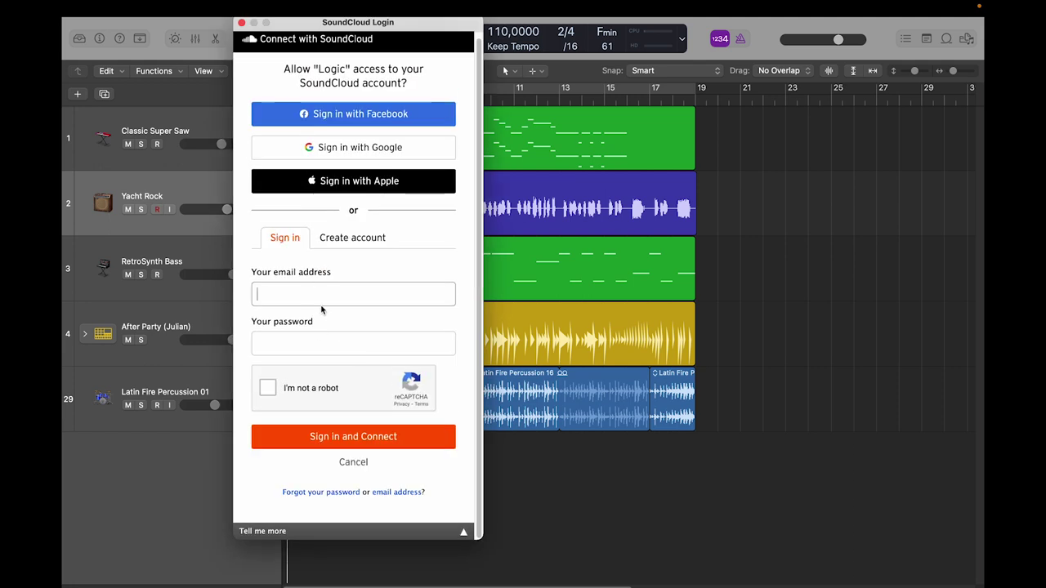
pyautogui.write('*****************')
pyautogui.press('Tab')
pyautogui.write('*************')
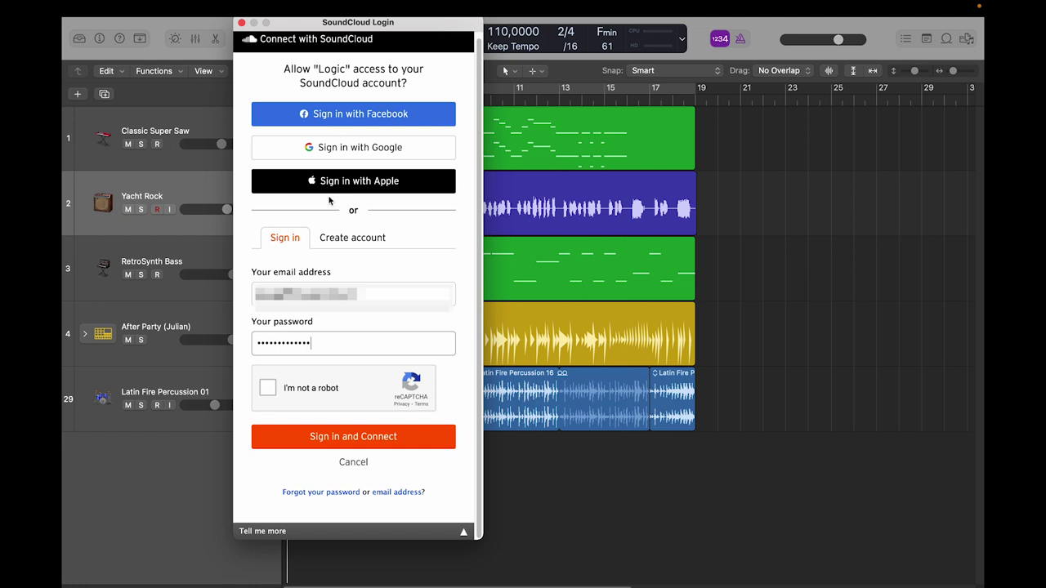
pyautogui.click(269, 389)
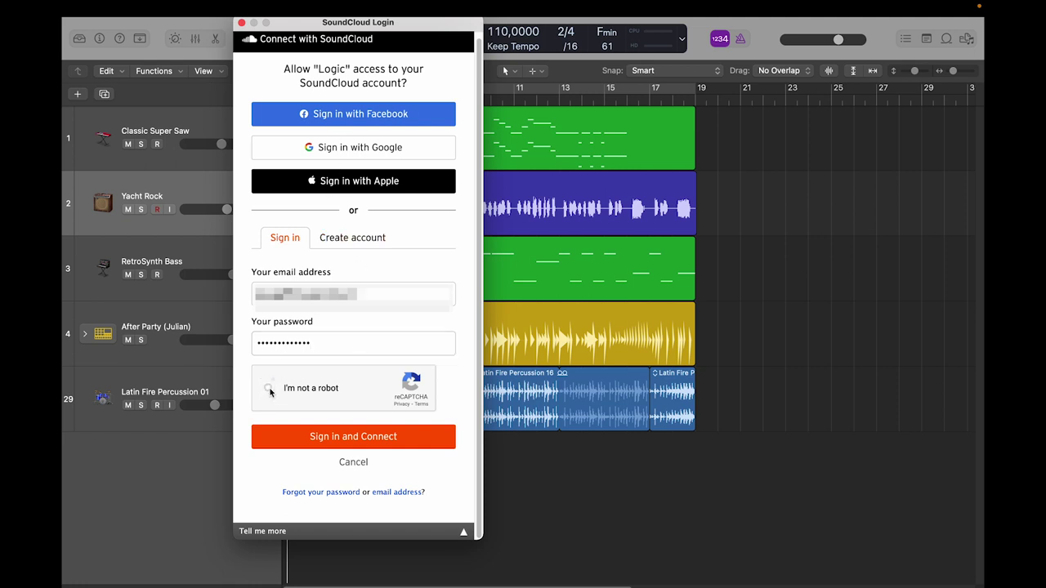
pyautogui.click(352, 437)
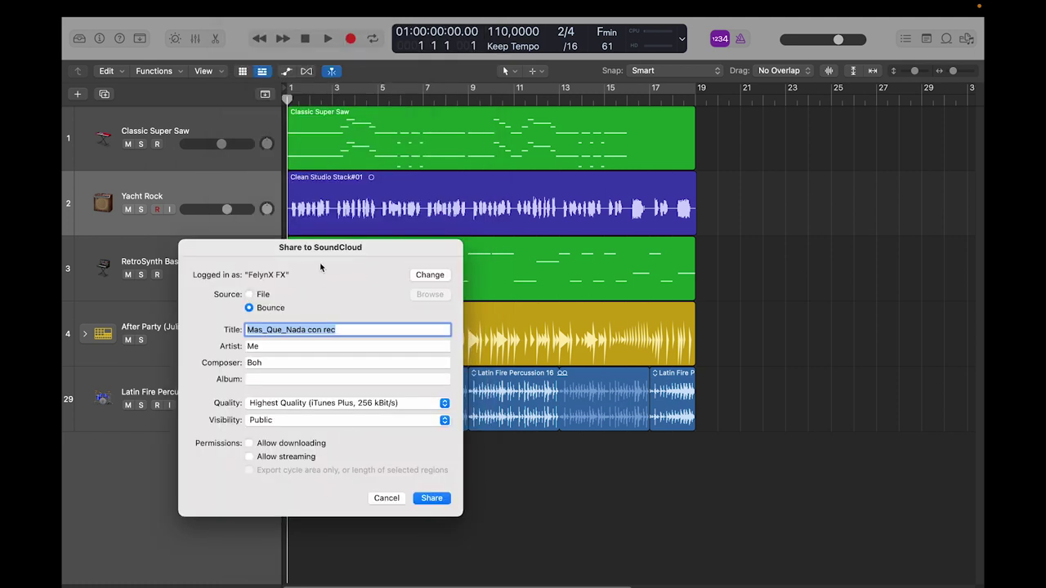
# Step: Review the source, quality and visibility options for sharing to SoundCloud, and cancel the share
pyautogui.moveTo(319, 248); pyautogui.dragTo(375, 187)
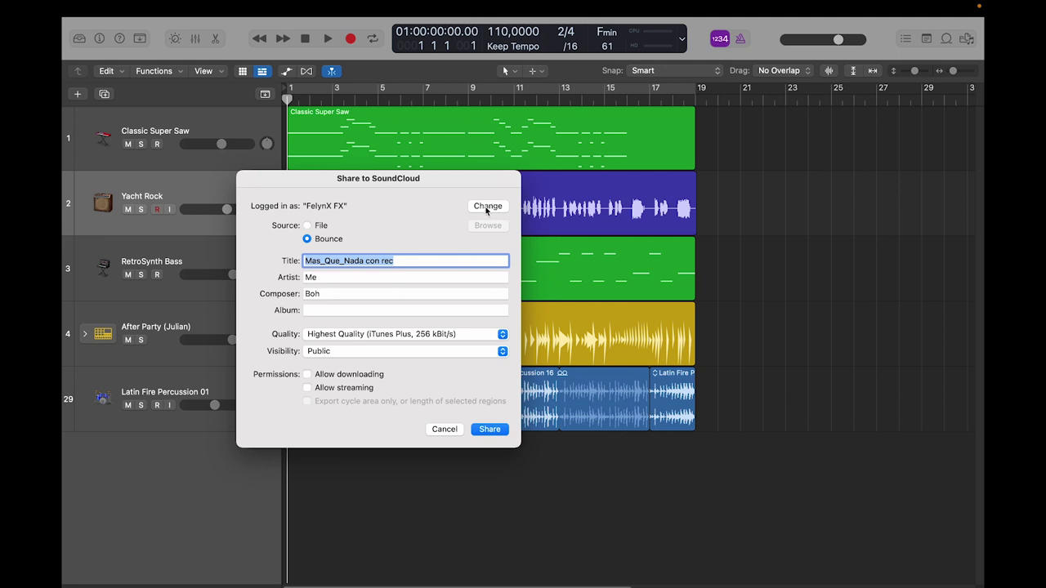
pyautogui.click(307, 227)
pyautogui.click(307, 239)
pyautogui.click(362, 335)
pyautogui.click(351, 334)
pyautogui.click(336, 351)
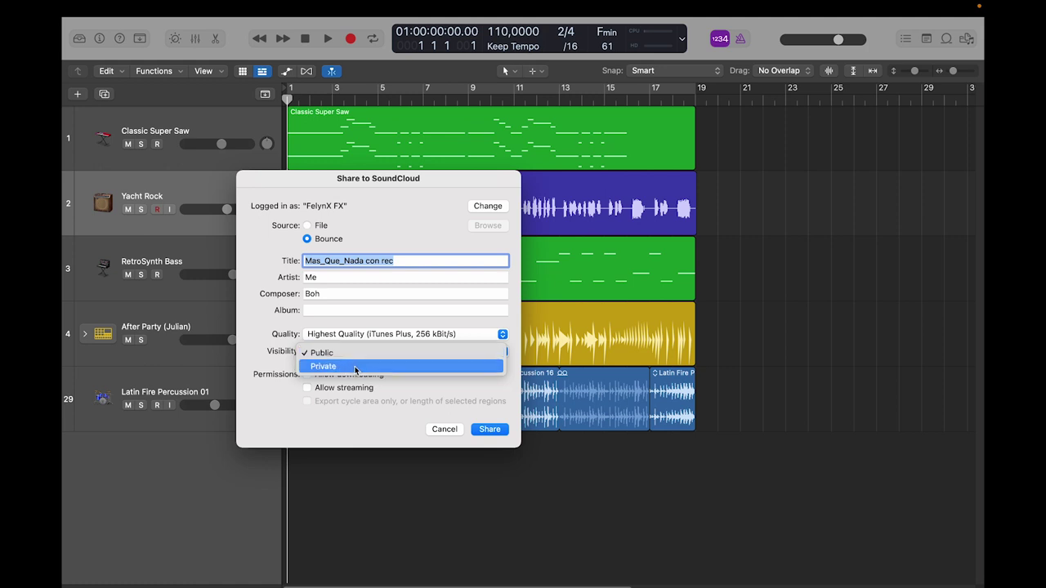
pyautogui.click(265, 353)
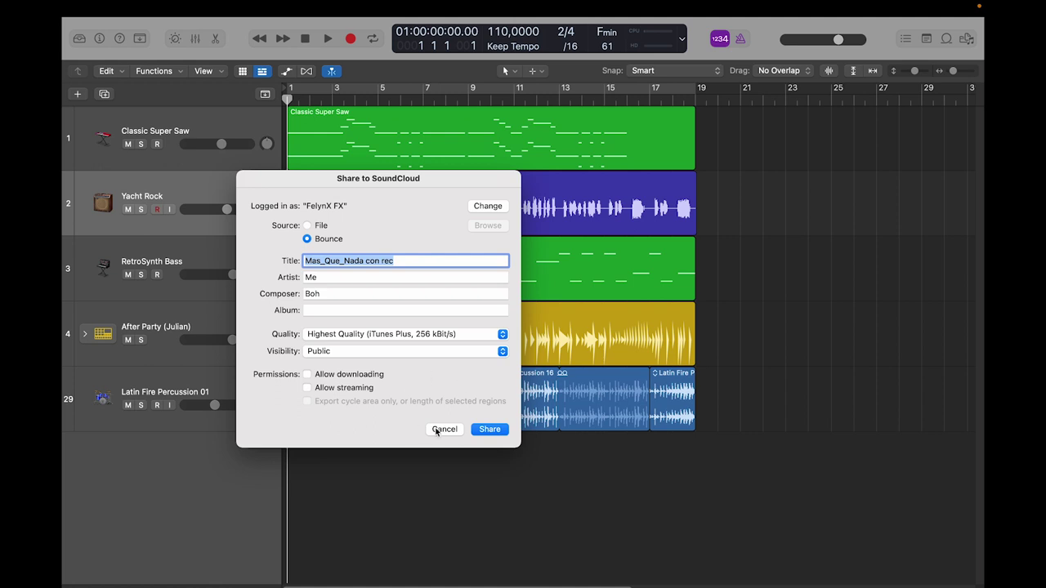
pyautogui.click(443, 429)
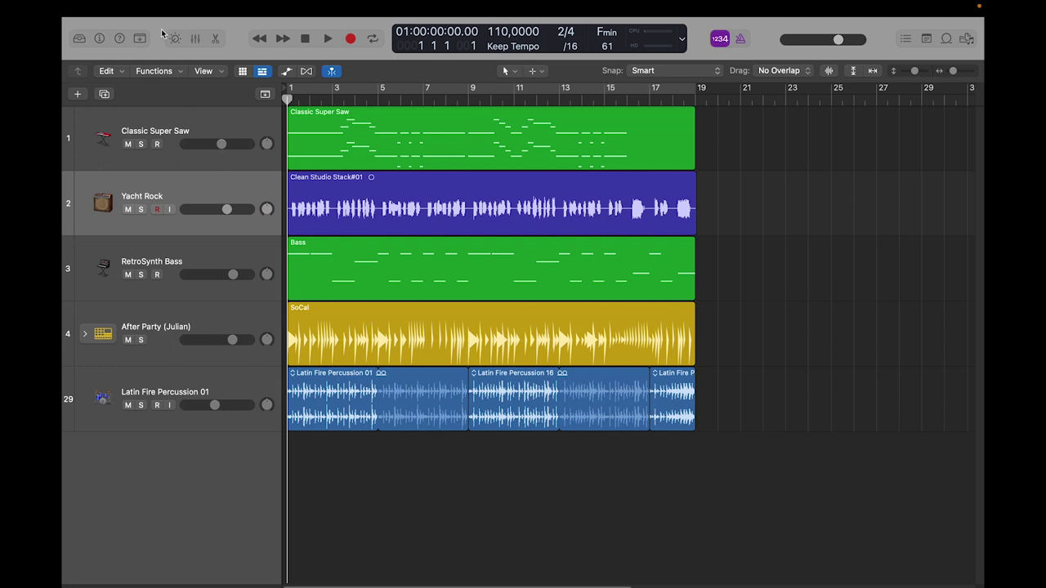
pyautogui.click(151, 6)
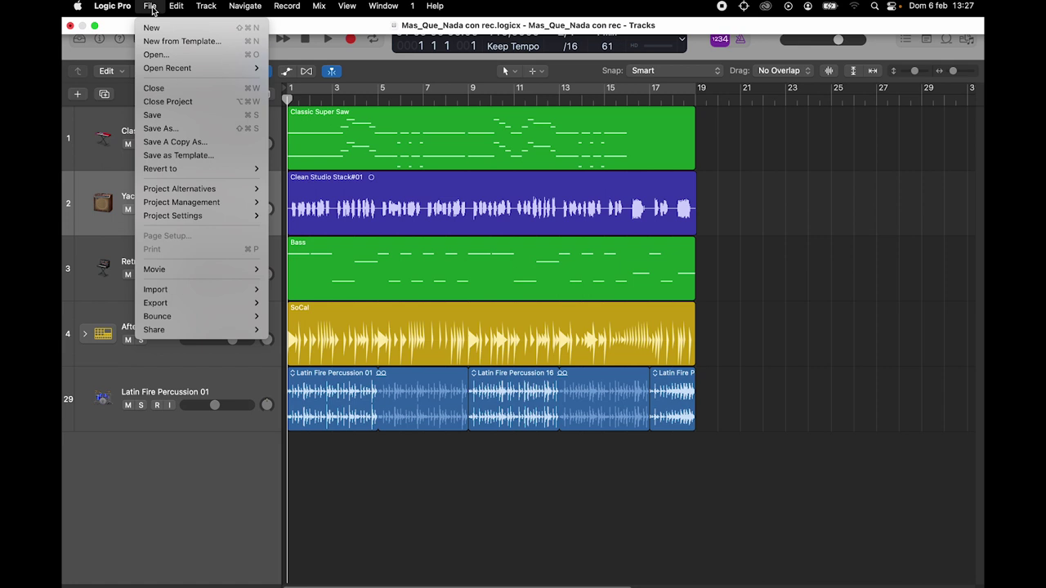
pyautogui.moveTo(173, 319)
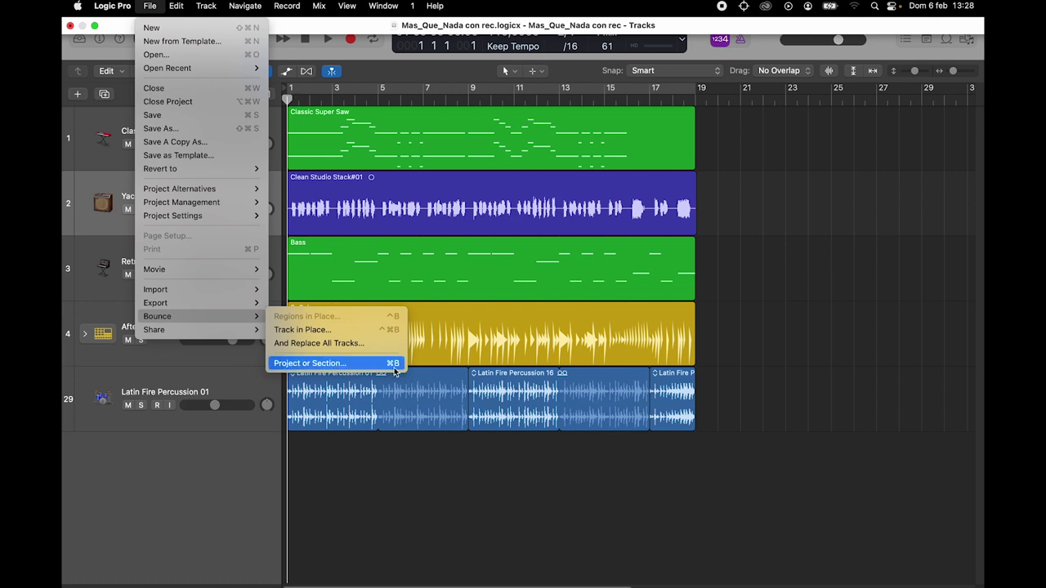
pyautogui.press('super+b')
pyautogui.click(423, 463)
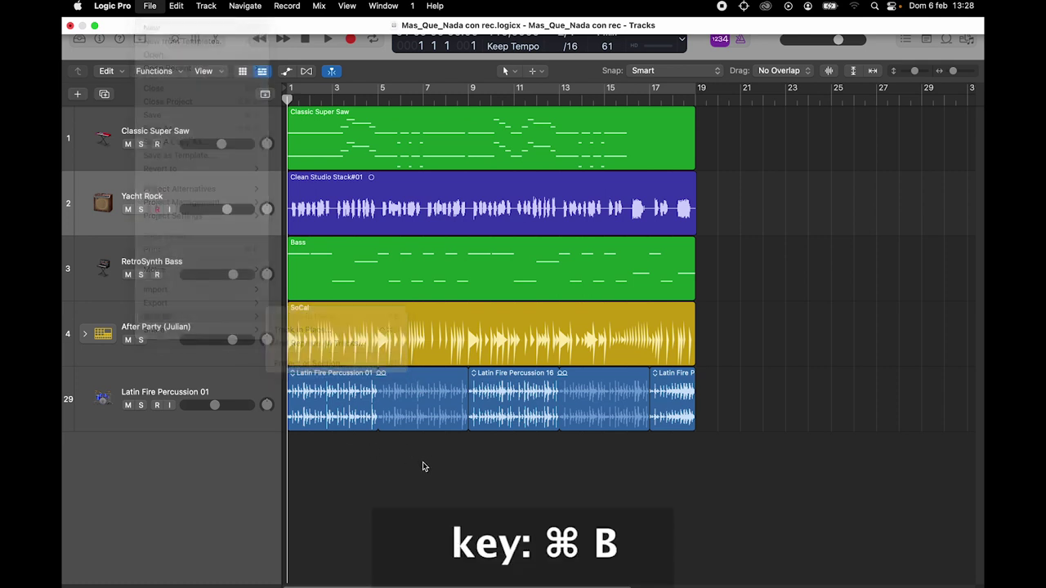
# Step: Show the inspector and open the bounce settings from the Stereo Out channel strip
pyautogui.click(100, 39)
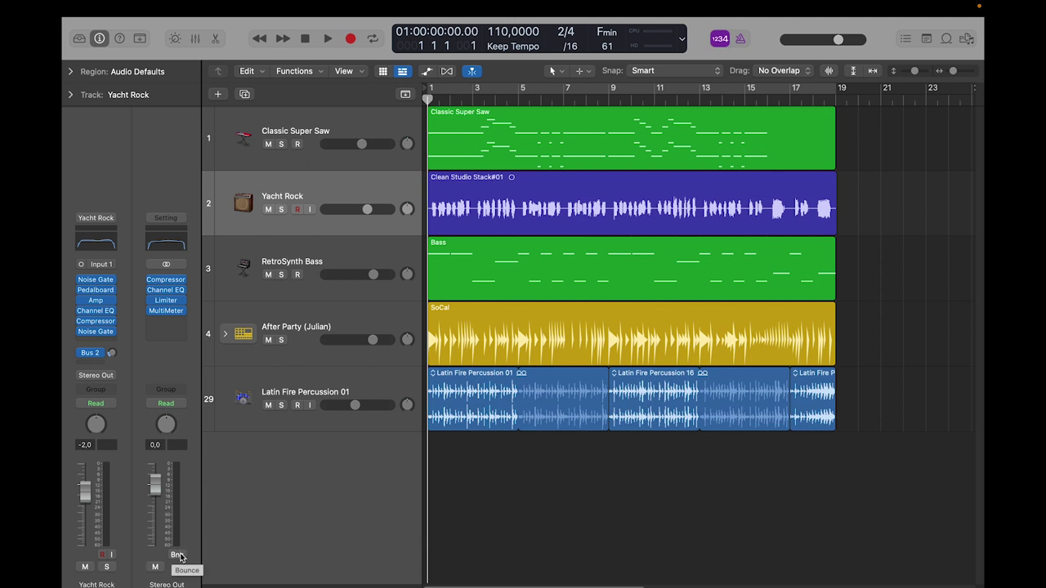
pyautogui.press('x')
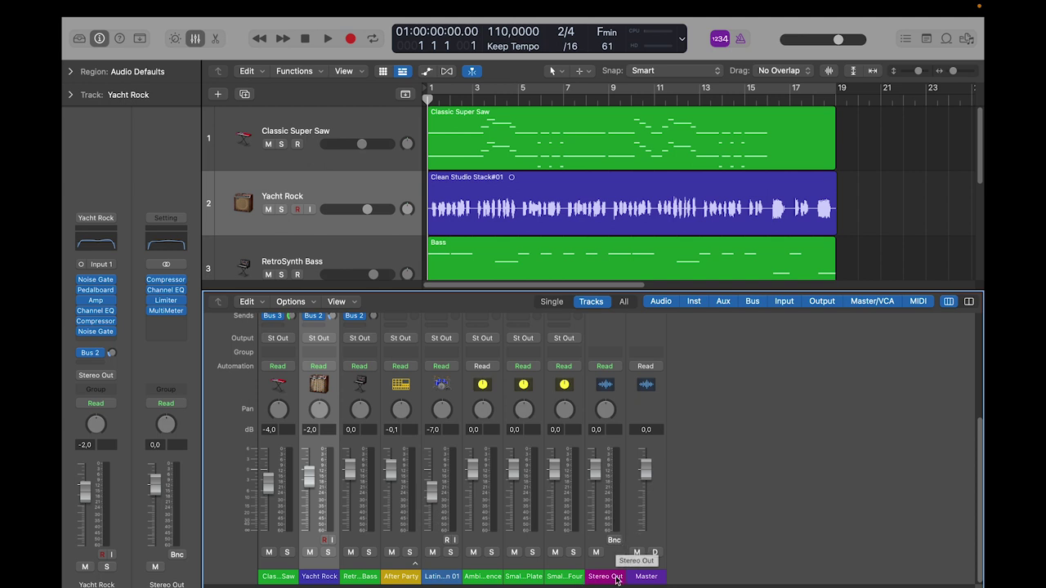
pyautogui.press('x')
pyautogui.click(176, 555)
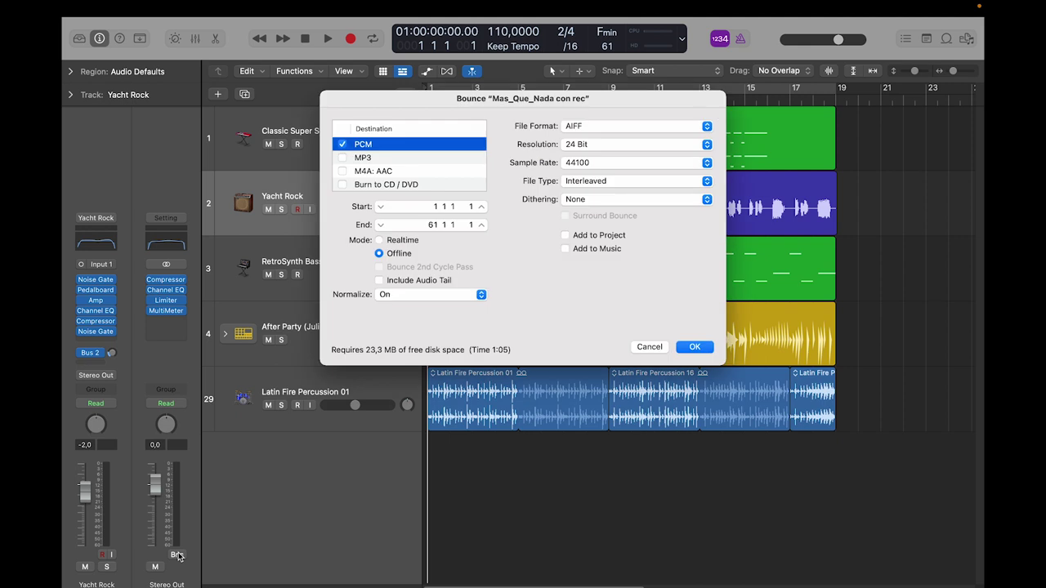
pyautogui.moveTo(540, 101); pyautogui.dragTo(508, 115)
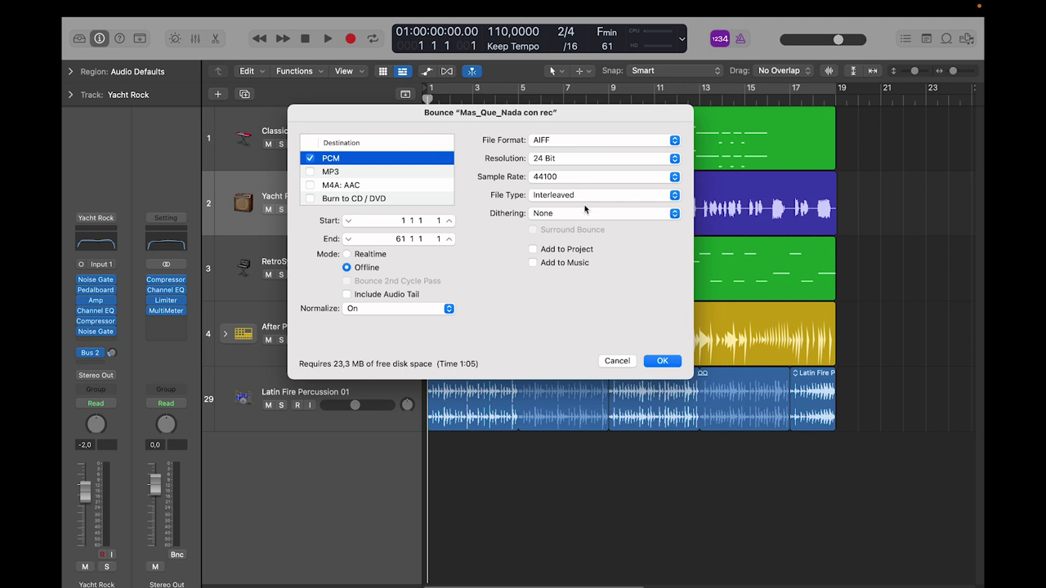
# Step: Examine the MP3 and PCM destination settings for the project bounce, and cancel the bounce
pyautogui.click(376, 174)
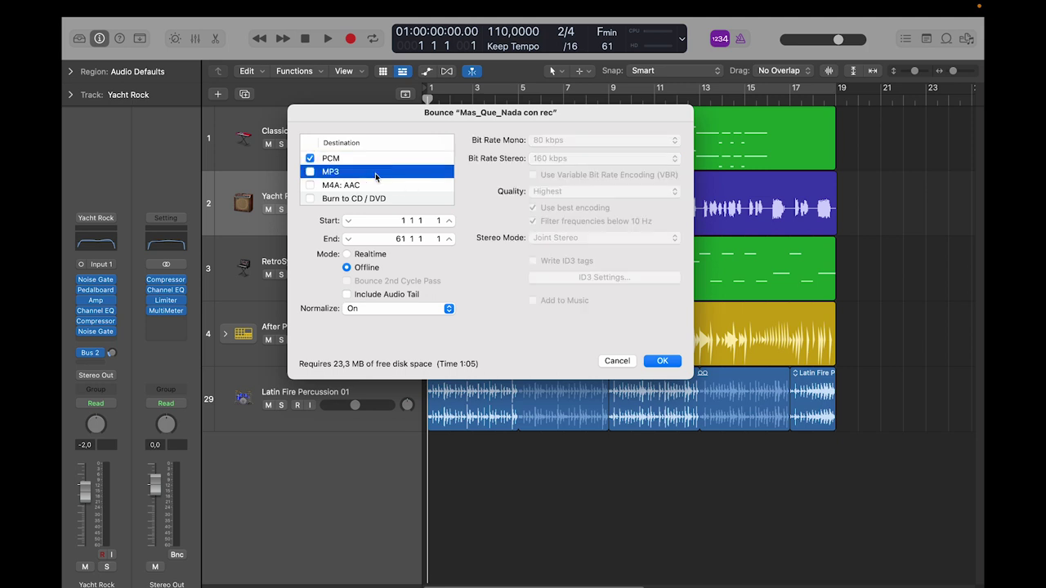
pyautogui.click(311, 173)
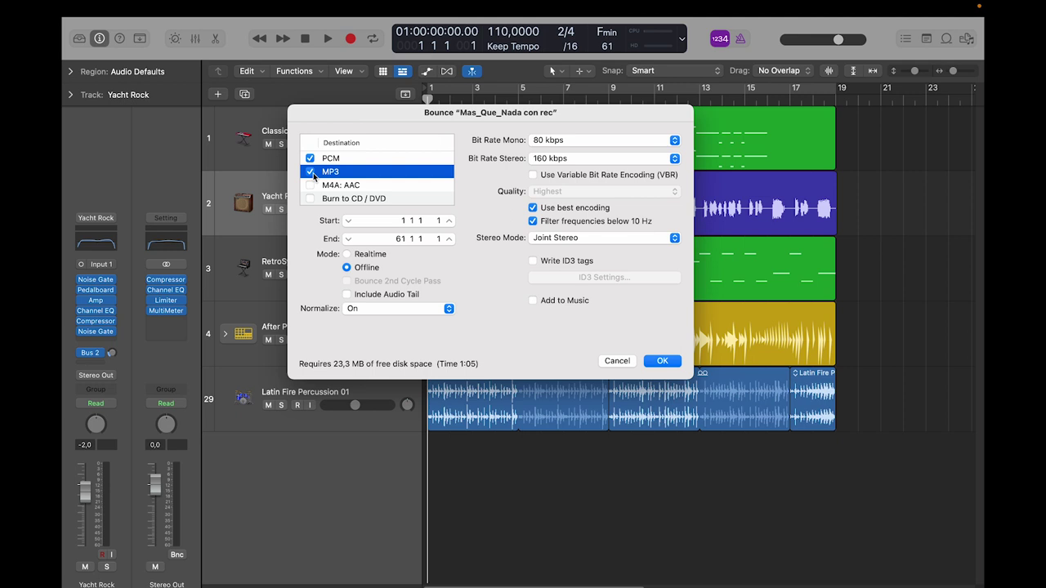
pyautogui.click(310, 172)
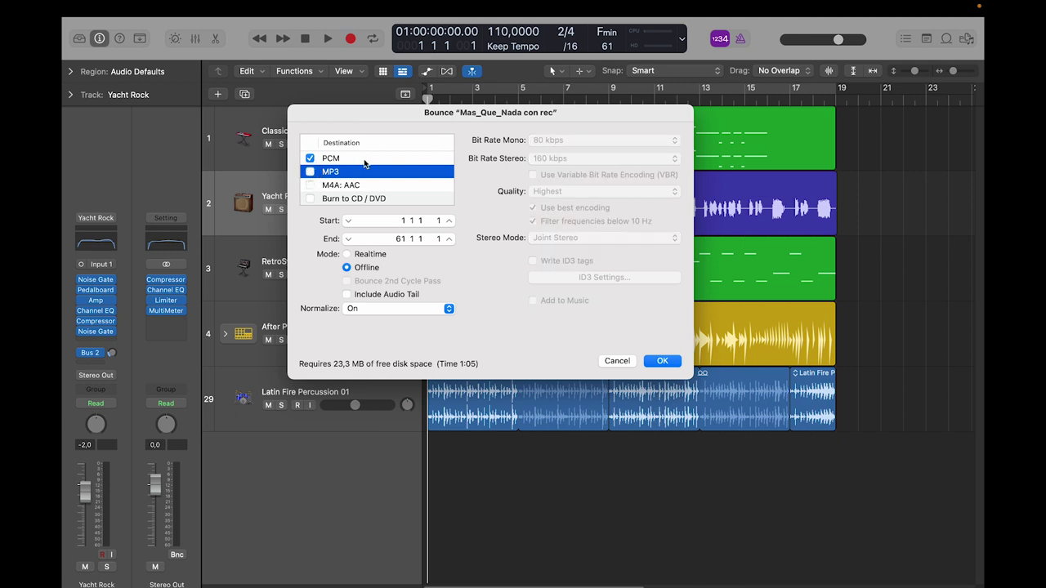
pyautogui.click(365, 159)
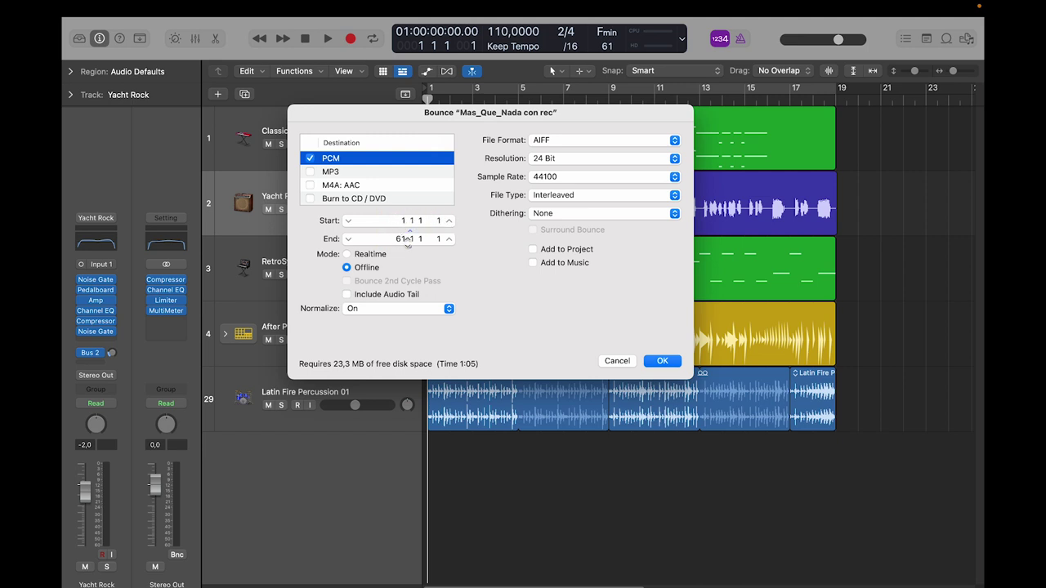
pyautogui.click(618, 361)
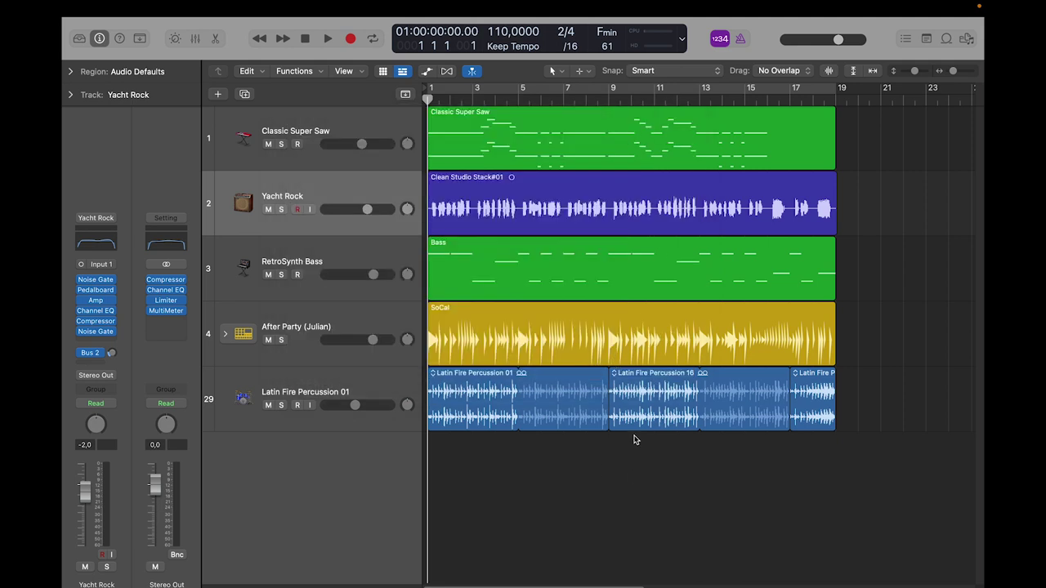
# Step: Select the Bass region, open the bounce settings for the whole project, and try Realtime mode before setting the mode to Offline
pyautogui.click(614, 279)
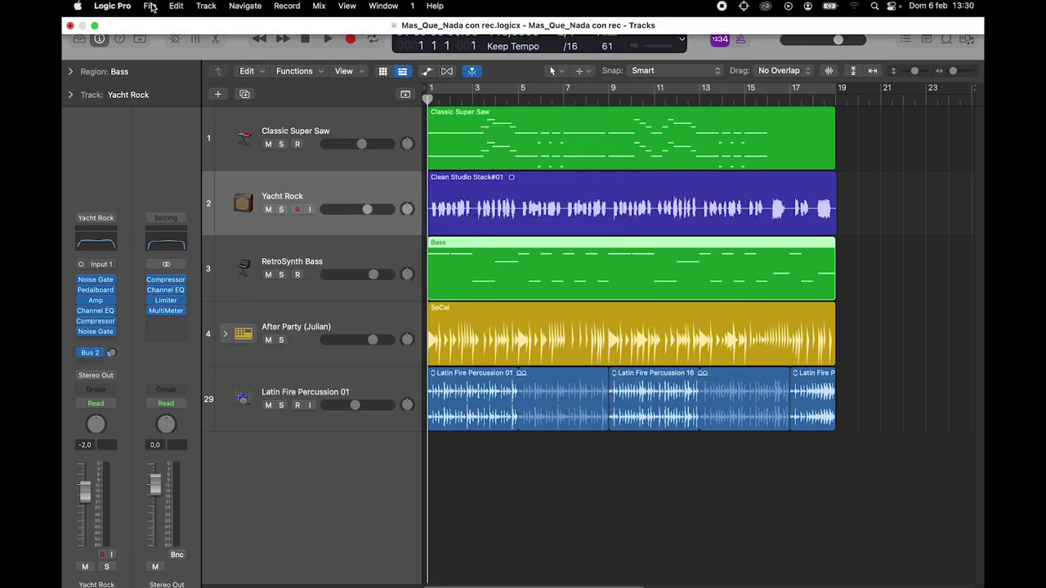
pyautogui.click(150, 6)
pyautogui.moveTo(195, 329)
pyautogui.click(317, 362)
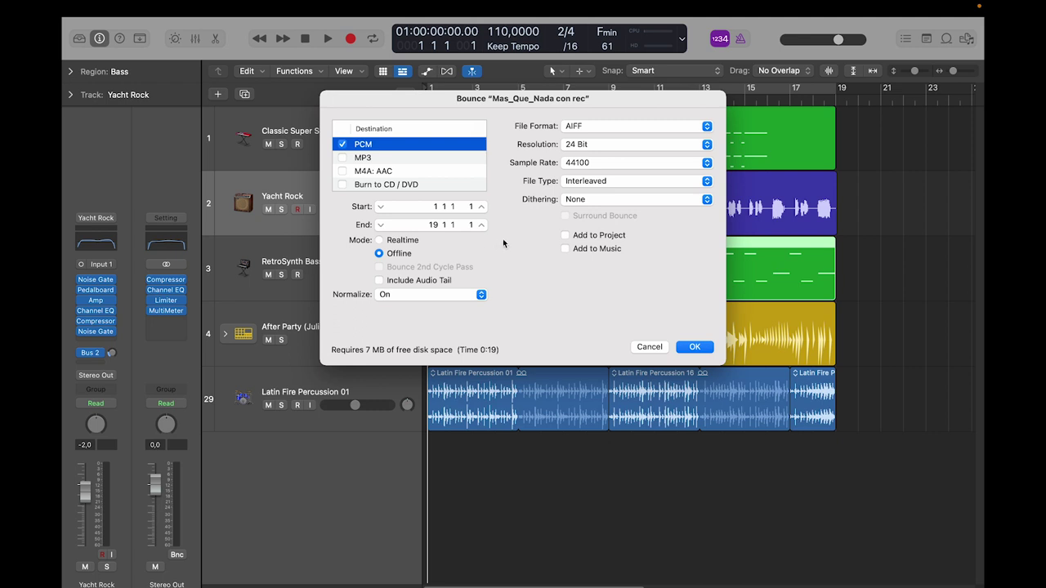
pyautogui.click(379, 240)
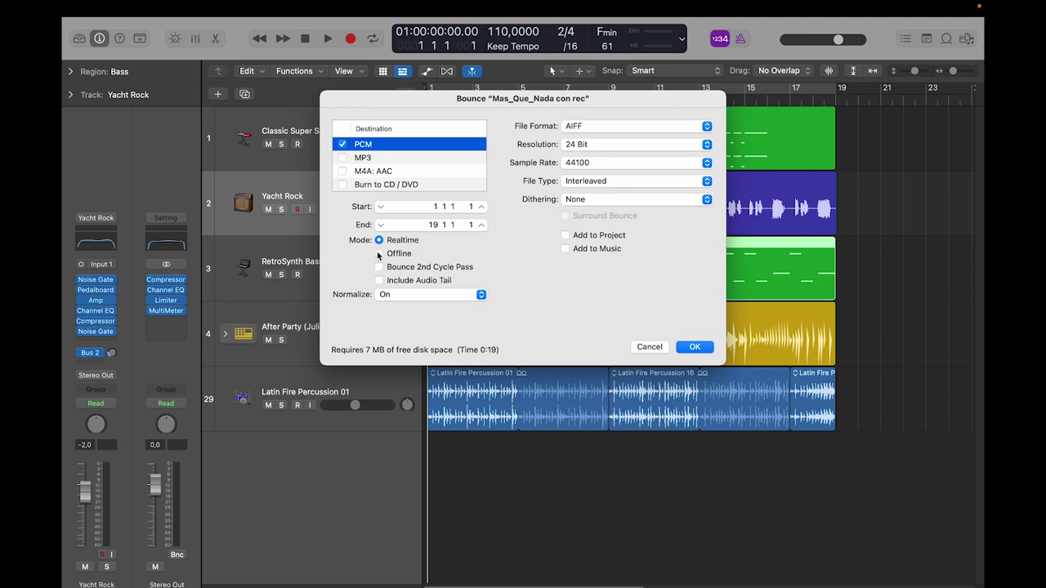
pyautogui.click(380, 254)
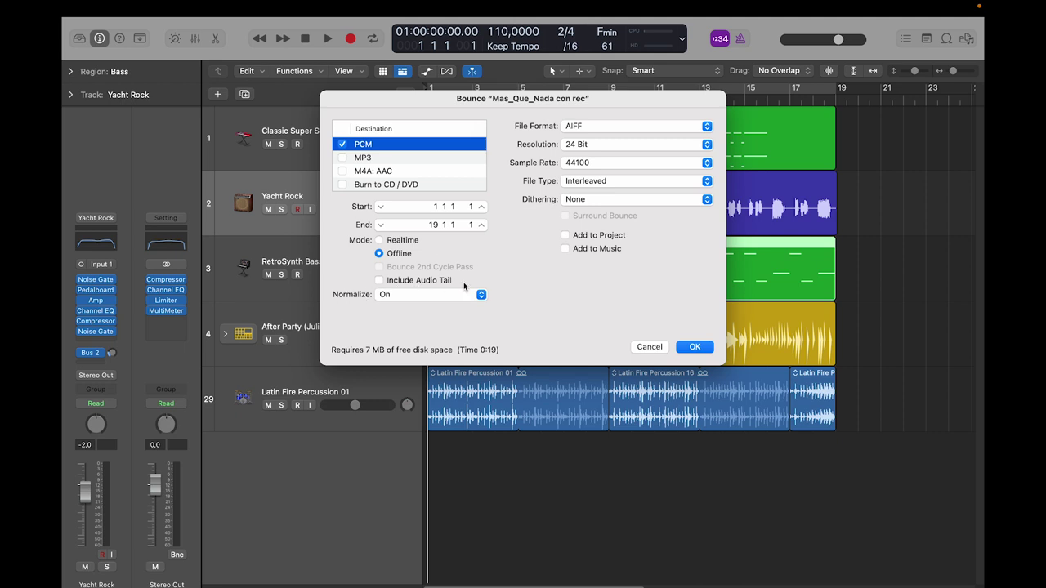
# Step: Include the audio tail in the bounce and set normalization to Off
pyautogui.click(379, 281)
pyautogui.click(380, 280)
pyautogui.click(379, 281)
pyautogui.click(476, 295)
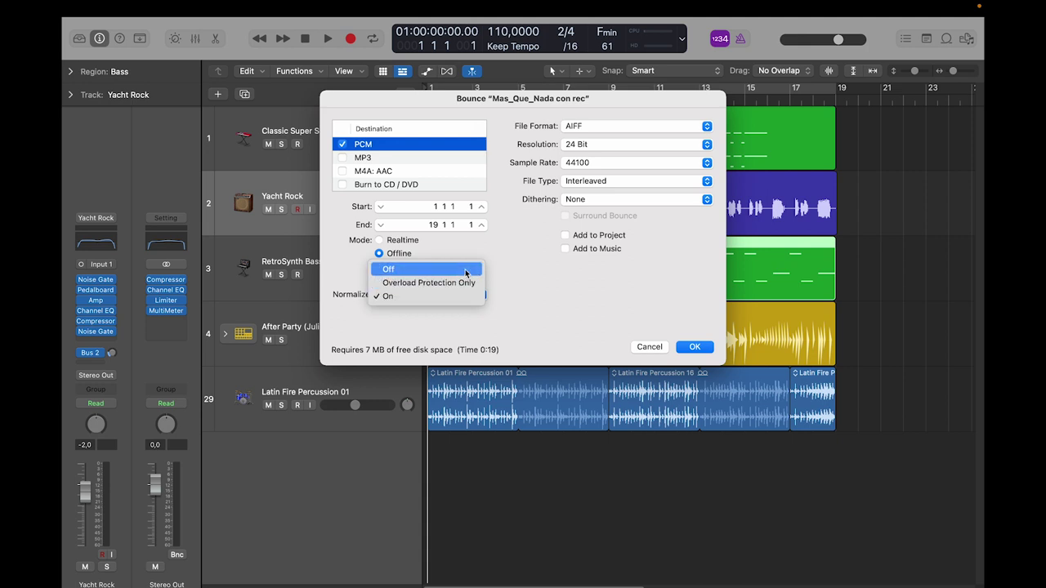
pyautogui.click(467, 270)
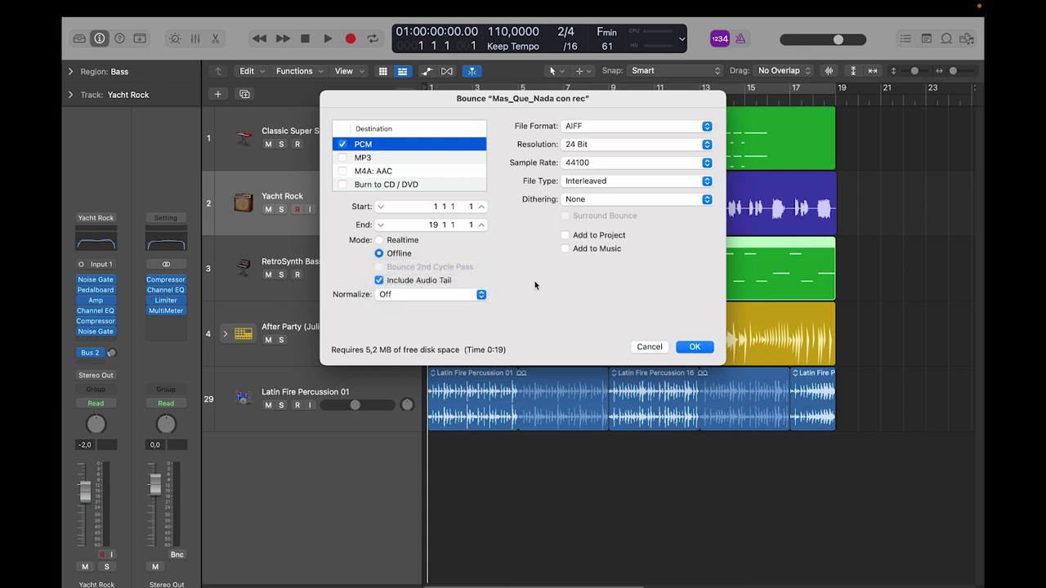
# Step: Accept the PCM bounce settings and bounce the project as Mas_Que_Nada con rec into the Bounces folder
pyautogui.click(694, 347)
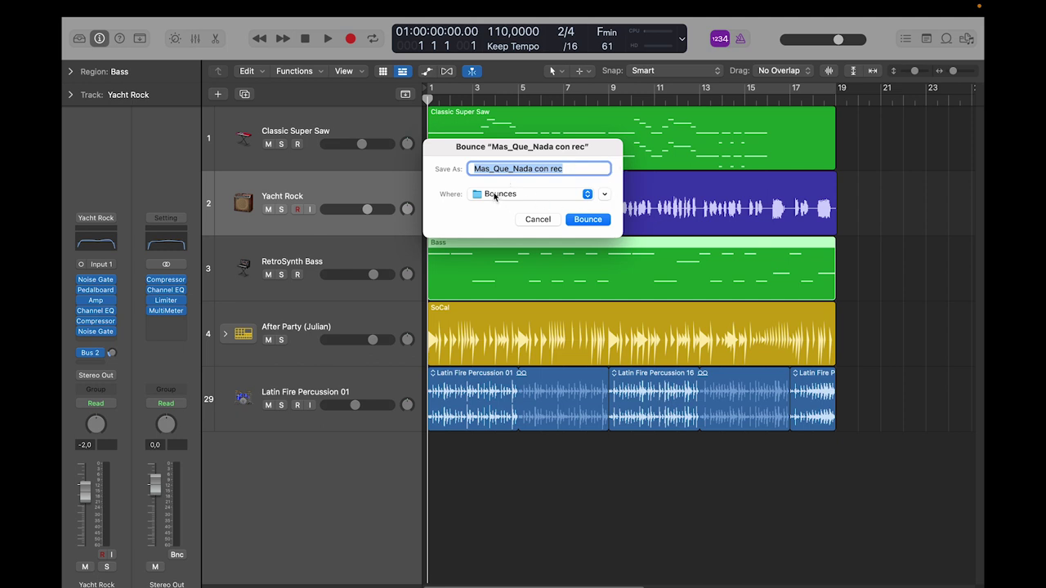
pyautogui.click(588, 220)
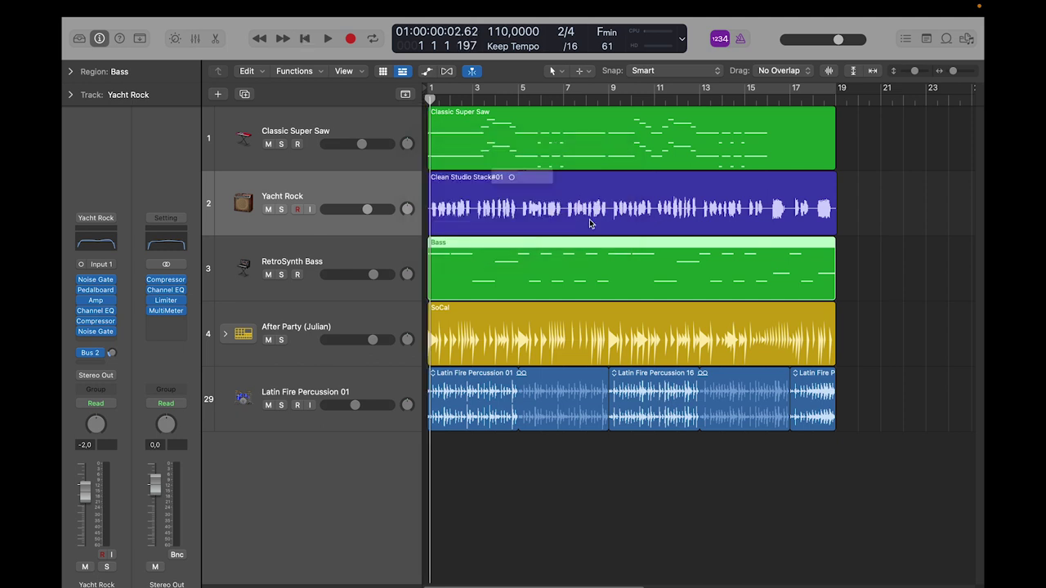